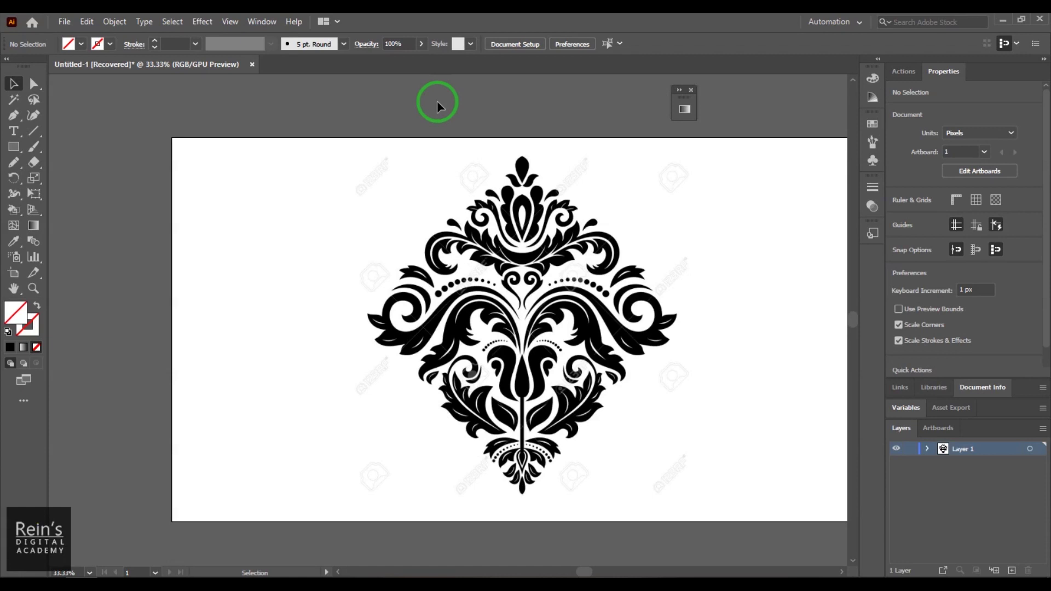
# - Show the Object > Image Trace submenu listing Make, Make and Expand, Release and Expand
pyautogui.click(114, 21)
pyautogui.moveTo(249, 443)
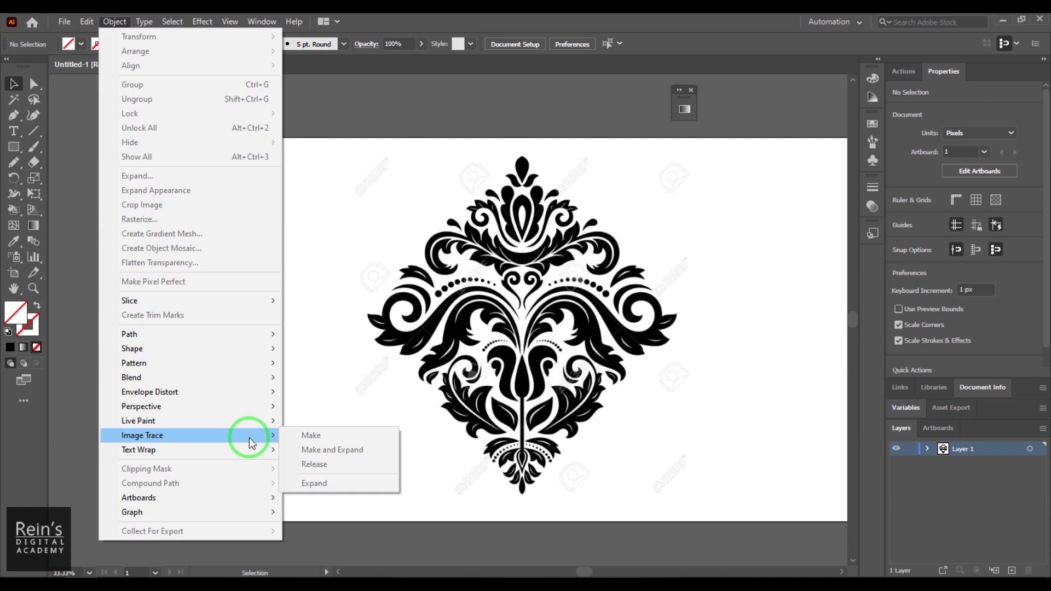
# - Select the placed damask image and apply Image Trace > Make with the Default preset
pyautogui.click(629, 249)
pyautogui.click(112, 22)
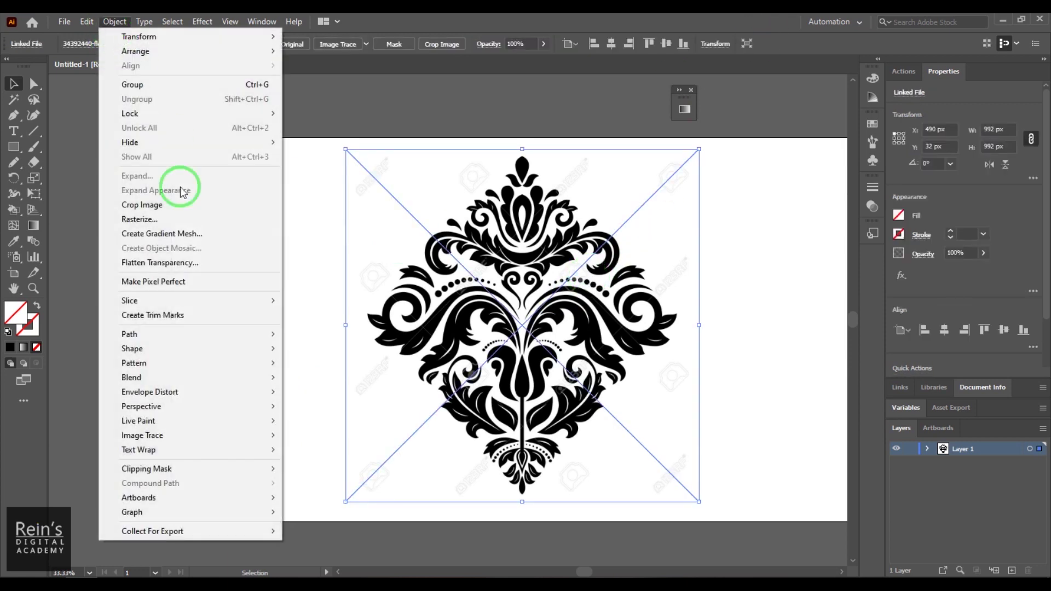
pyautogui.moveTo(216, 436)
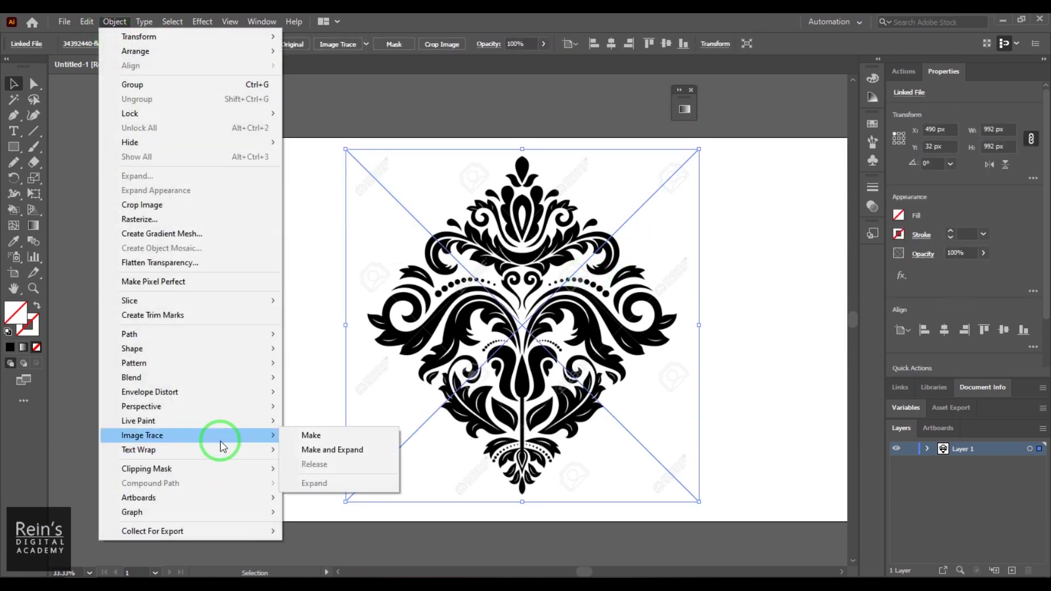
pyautogui.click(331, 437)
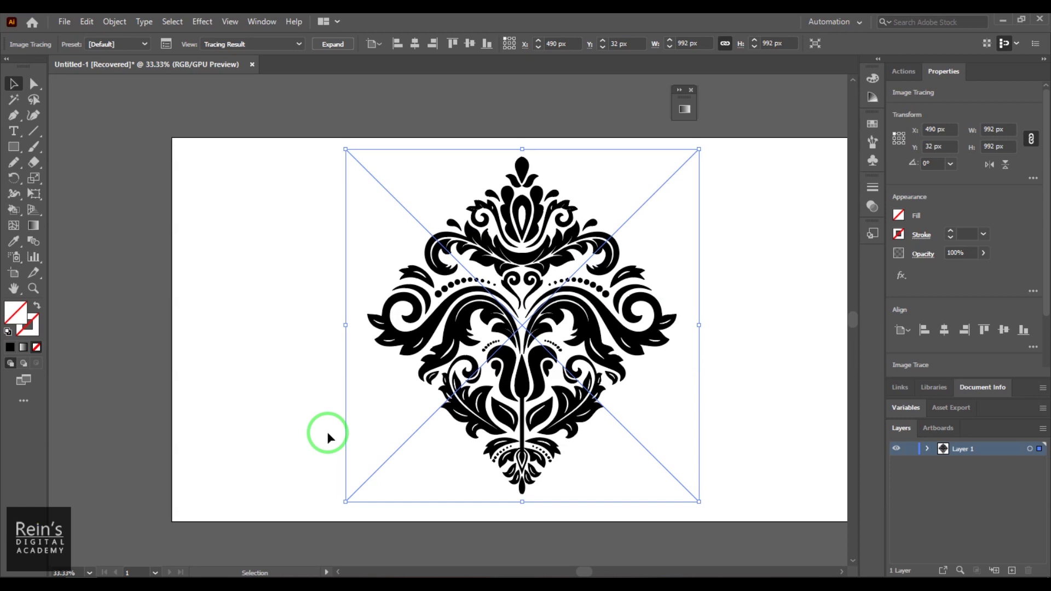
# - Reselect the damask tracing, apply Image Trace > Expand to turn it into paths, then deselect
pyautogui.click(275, 383)
pyautogui.click(576, 335)
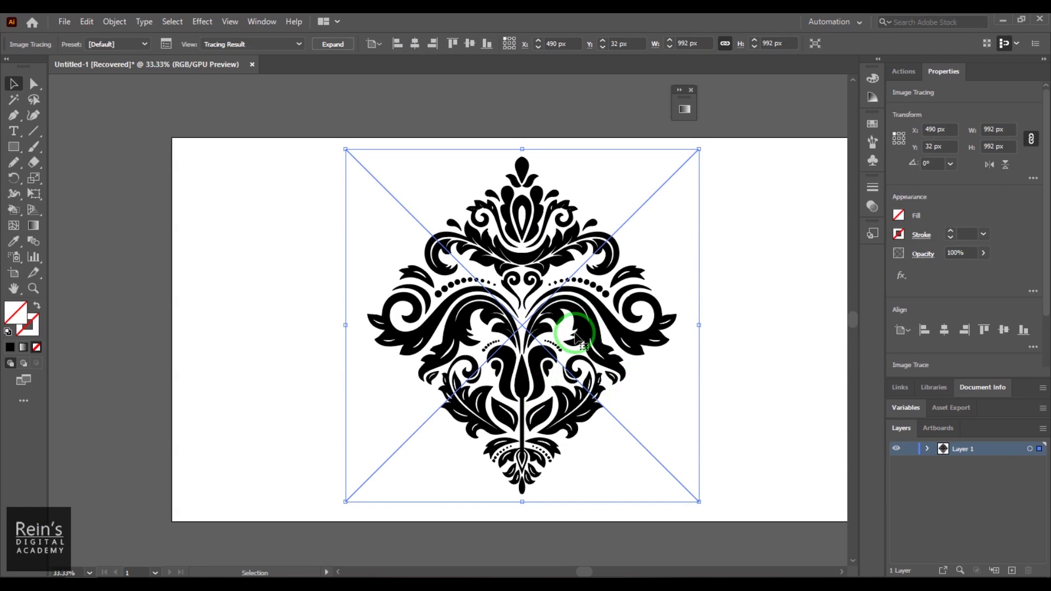
pyautogui.click(115, 21)
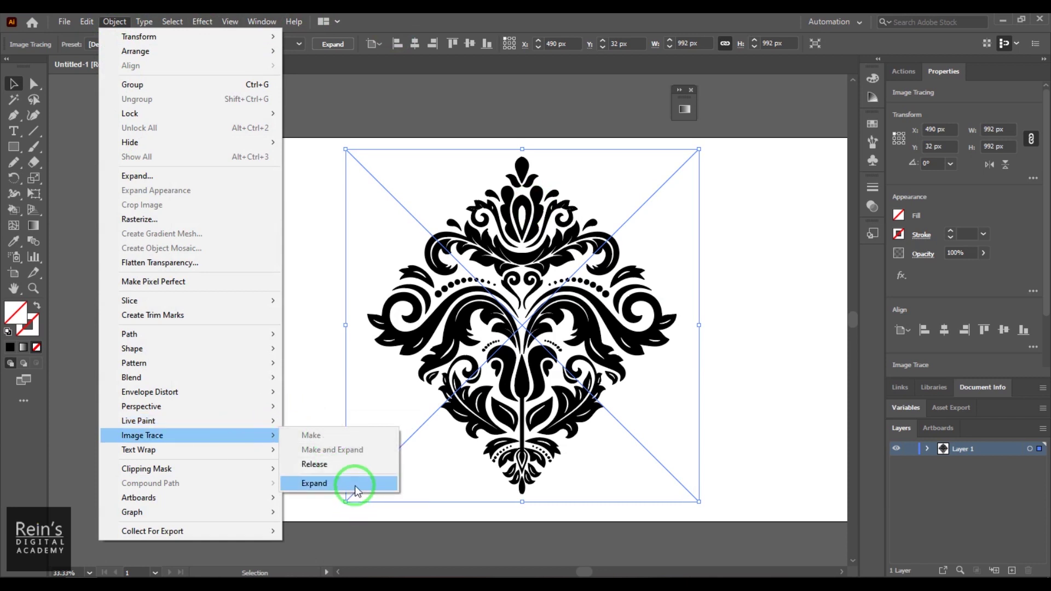
pyautogui.click(355, 485)
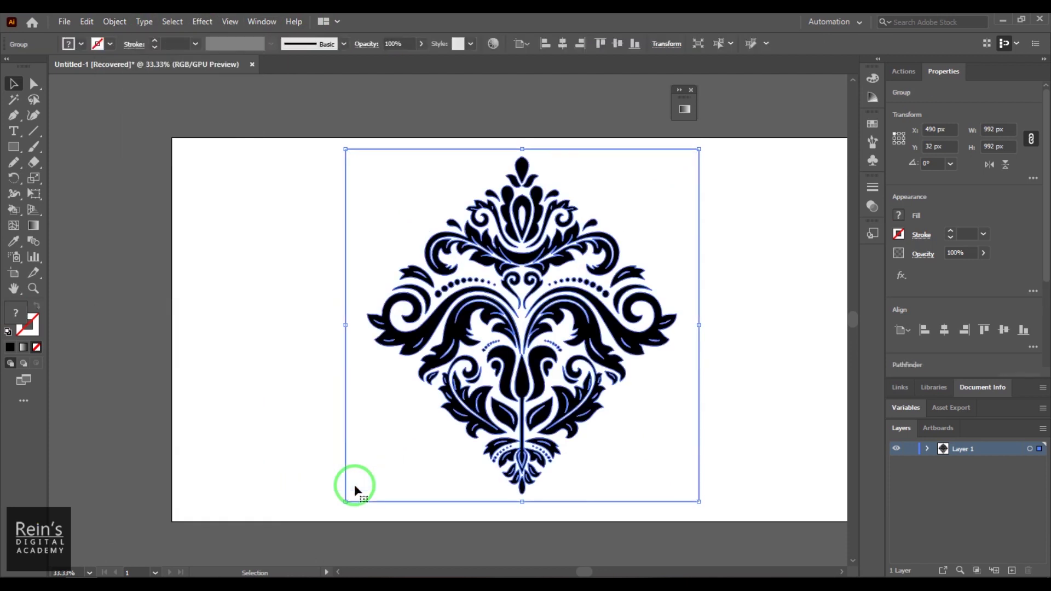
pyautogui.click(261, 373)
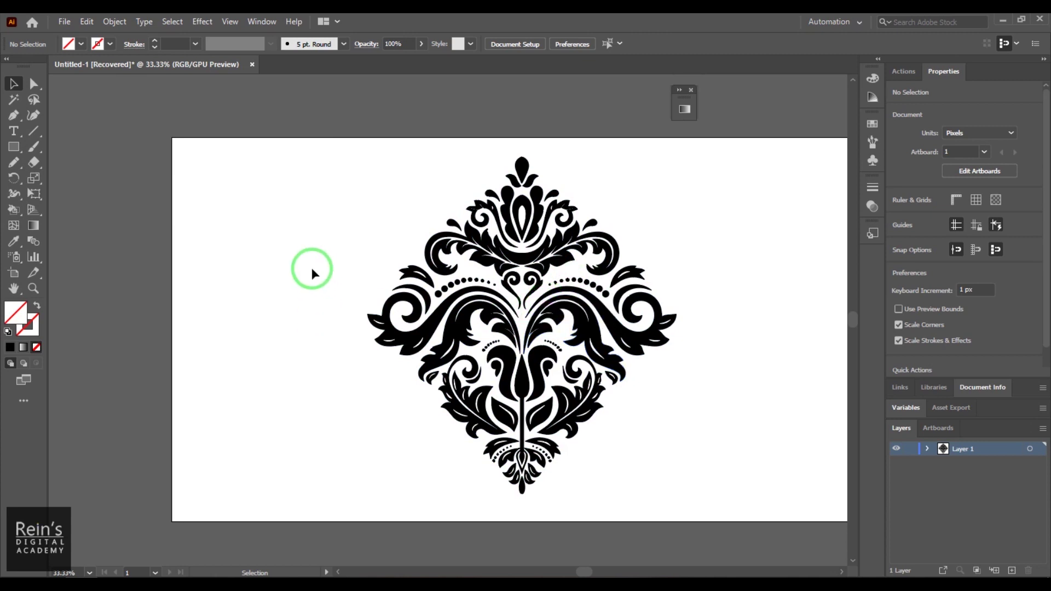
# - Select the original placed damask image and apply Image Trace > Make and Expand
pyautogui.click(453, 328)
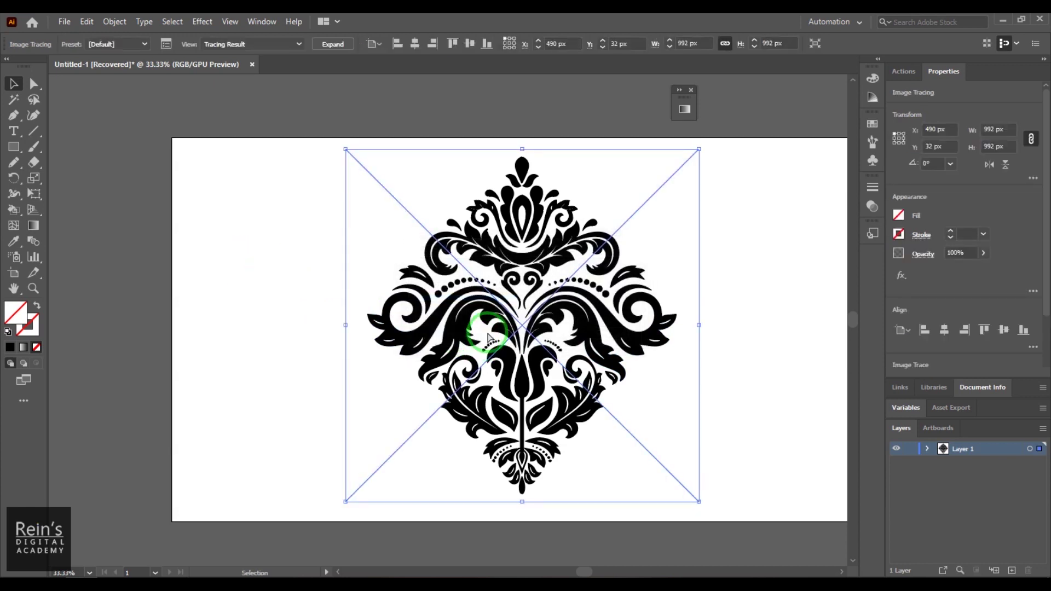
pyautogui.click(261, 257)
pyautogui.click(511, 377)
pyautogui.click(114, 21)
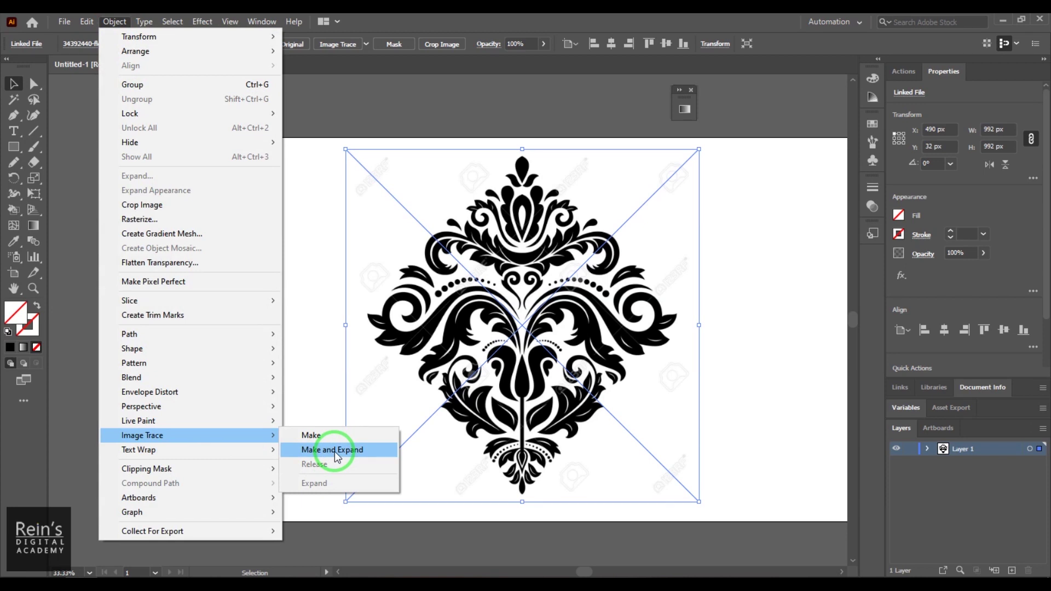
pyautogui.click(336, 454)
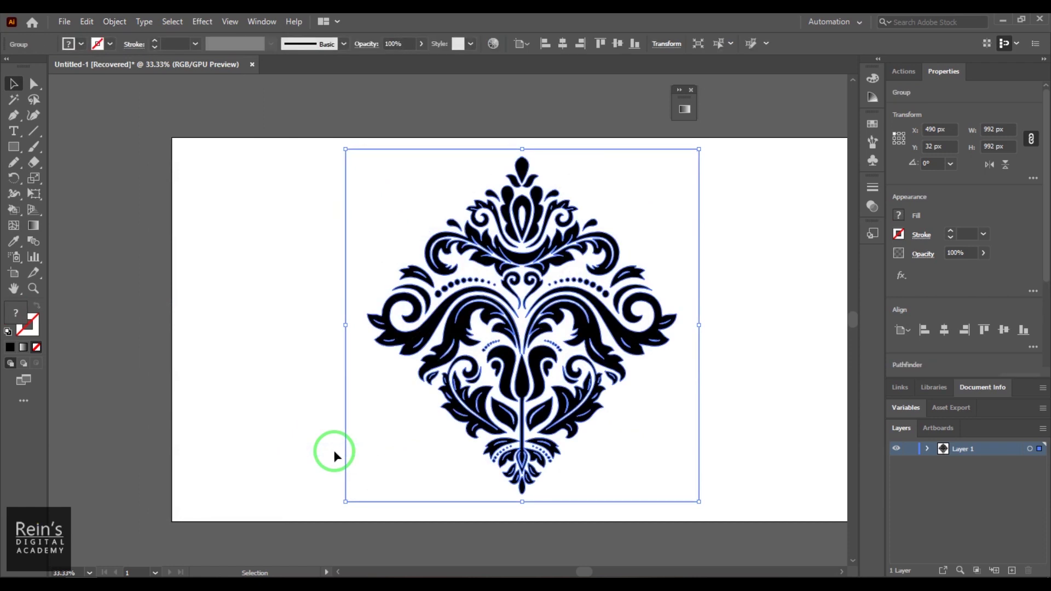
# - View the traced paths' anchor points, return to the Selection tool and check the Image Trace options
pyautogui.press('a')
pyautogui.press('v')
pyautogui.click(114, 21)
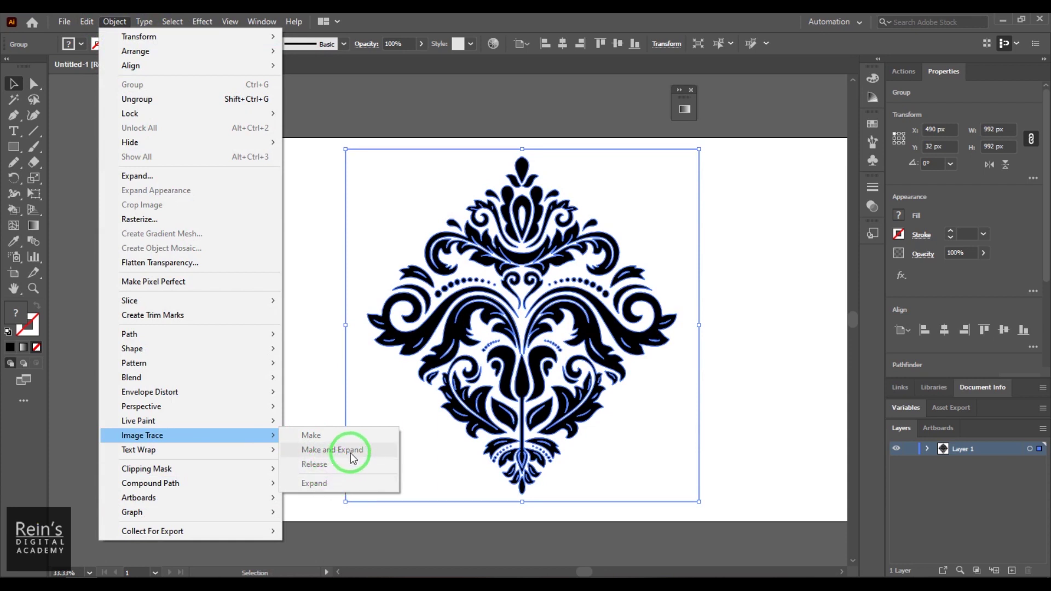
pyautogui.click(765, 369)
# - Revert the traced paths to the original placed damask image and reselect it
pyautogui.click(766, 369)
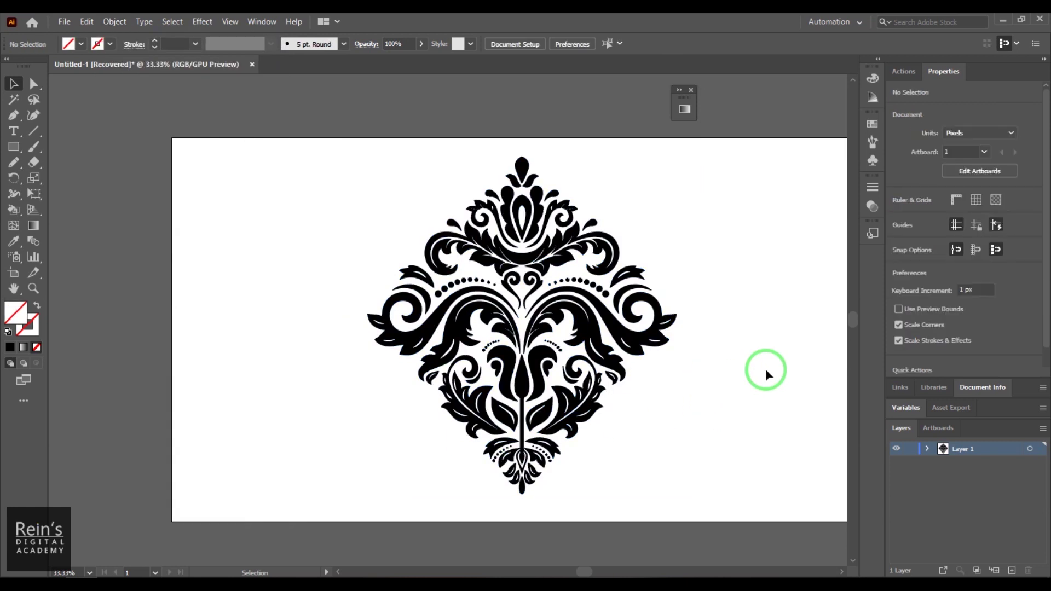
pyautogui.hotkey('ctrl', 'a')
pyautogui.click(765, 369)
pyautogui.click(630, 342)
# - Trace the damask image again with Image Trace > Make and reselect the tracing
pyautogui.click(114, 21)
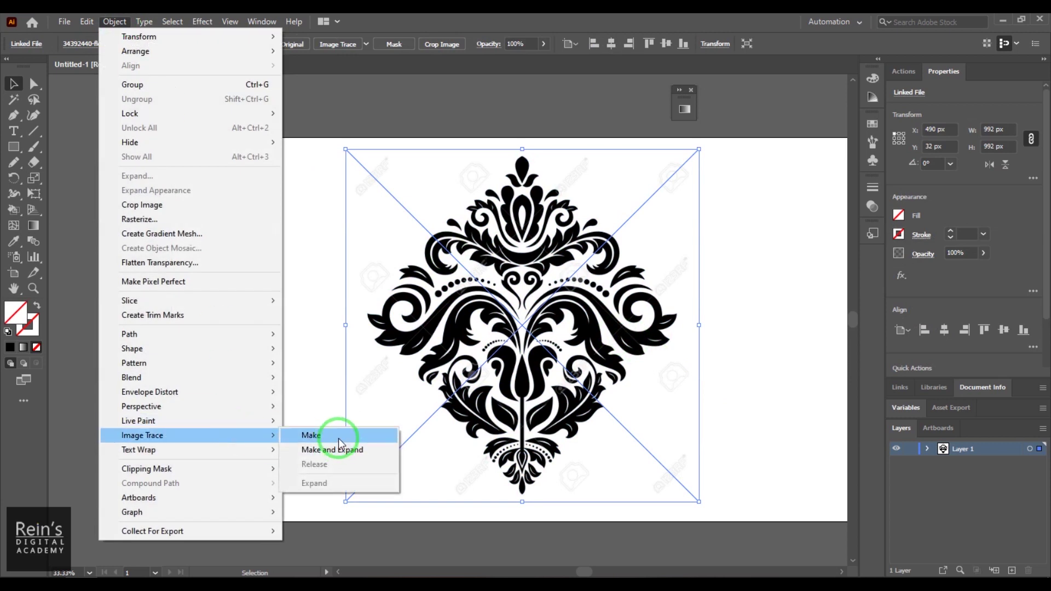
pyautogui.click(339, 441)
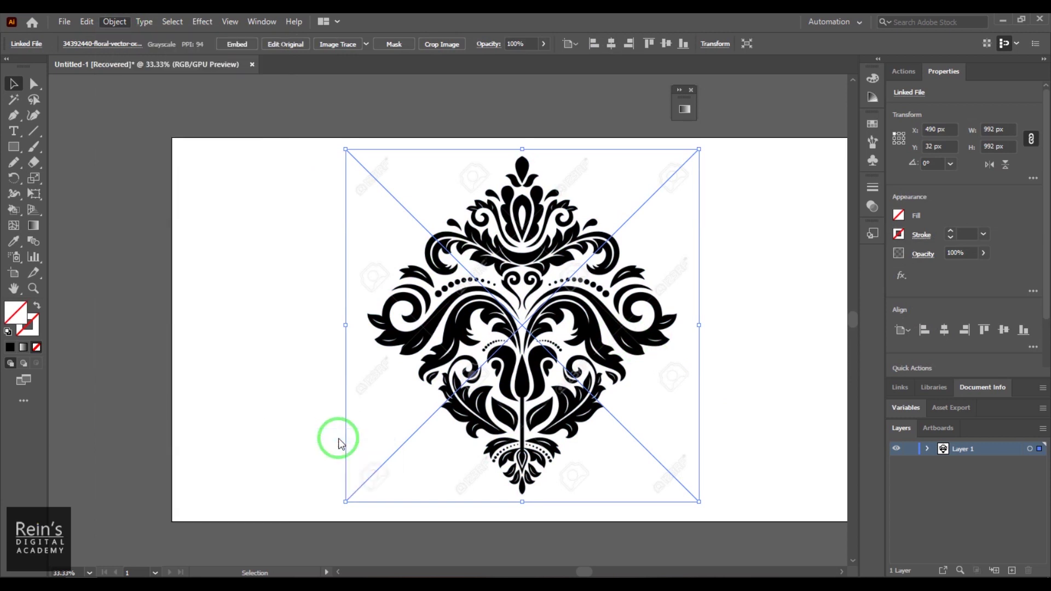
pyautogui.click(219, 339)
pyautogui.click(469, 383)
# - Release the tracing via Image Trace > Release, then reselect the restored image and recheck the options
pyautogui.click(115, 21)
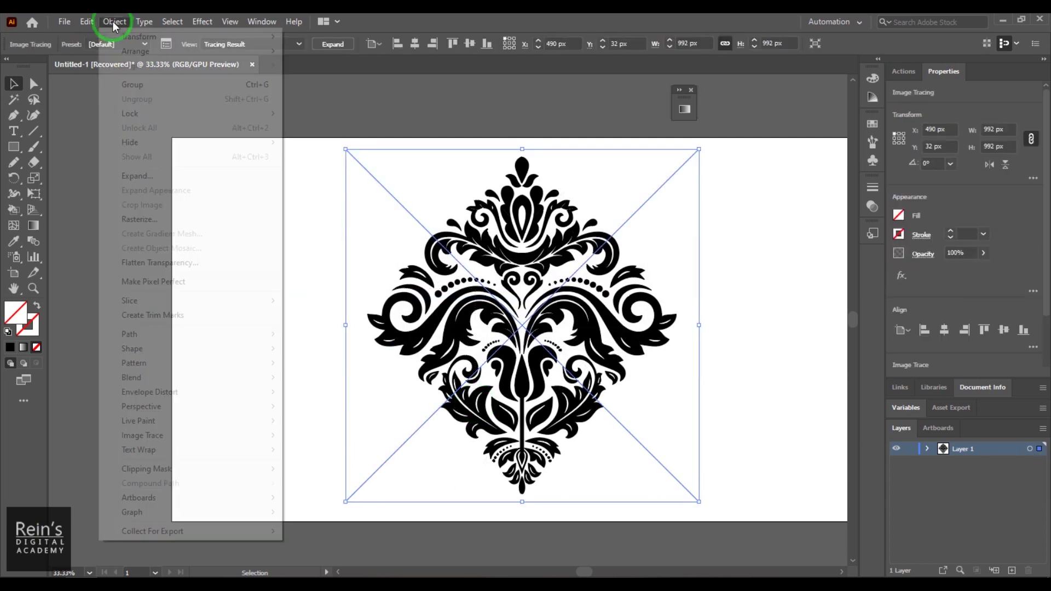
pyautogui.moveTo(250, 436)
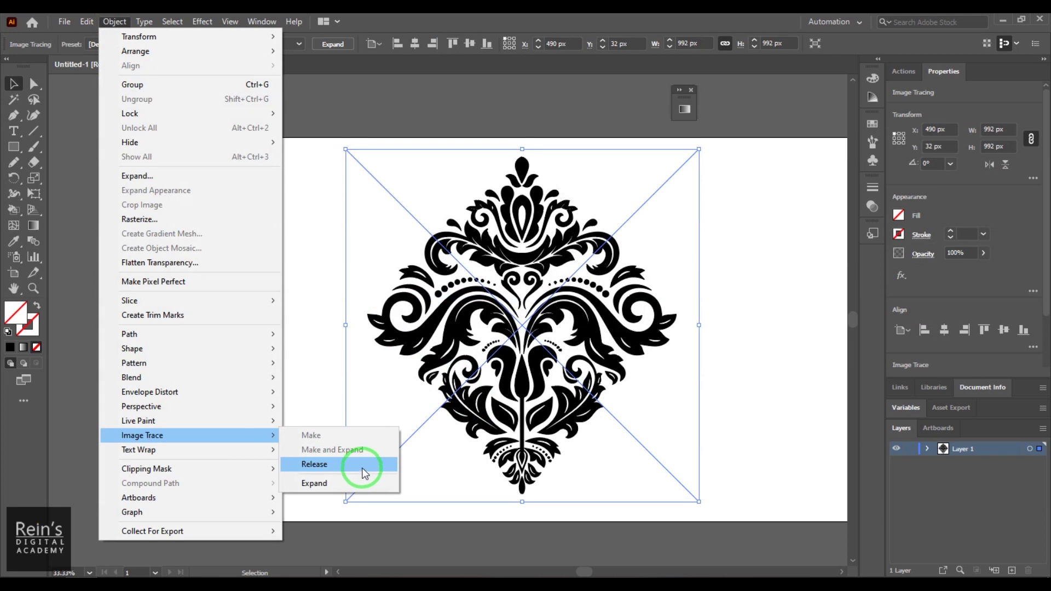
pyautogui.click(364, 471)
pyautogui.click(740, 373)
pyautogui.click(569, 353)
pyautogui.click(114, 21)
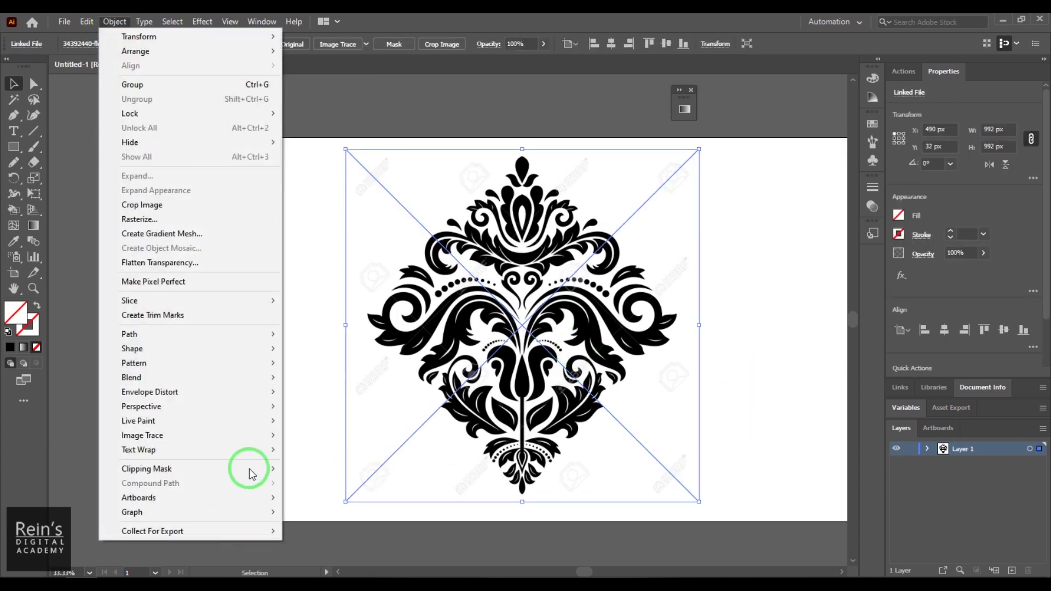